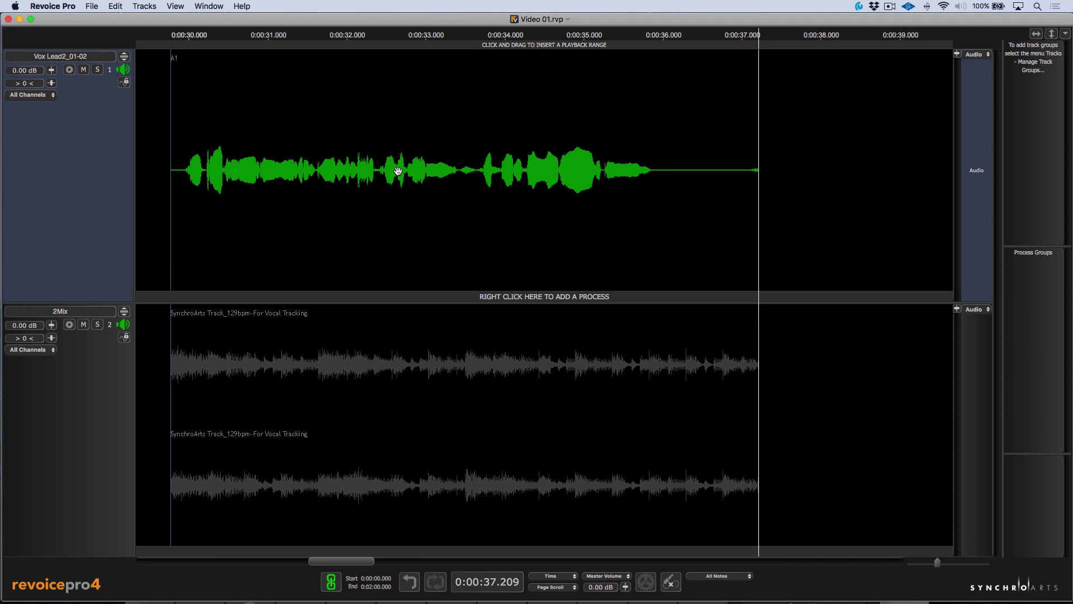
Create a warp region on the Vox Lead2_01-02 audio, and solo and enlarge that track for pitch editing
{"action": "key", "text": "w"}
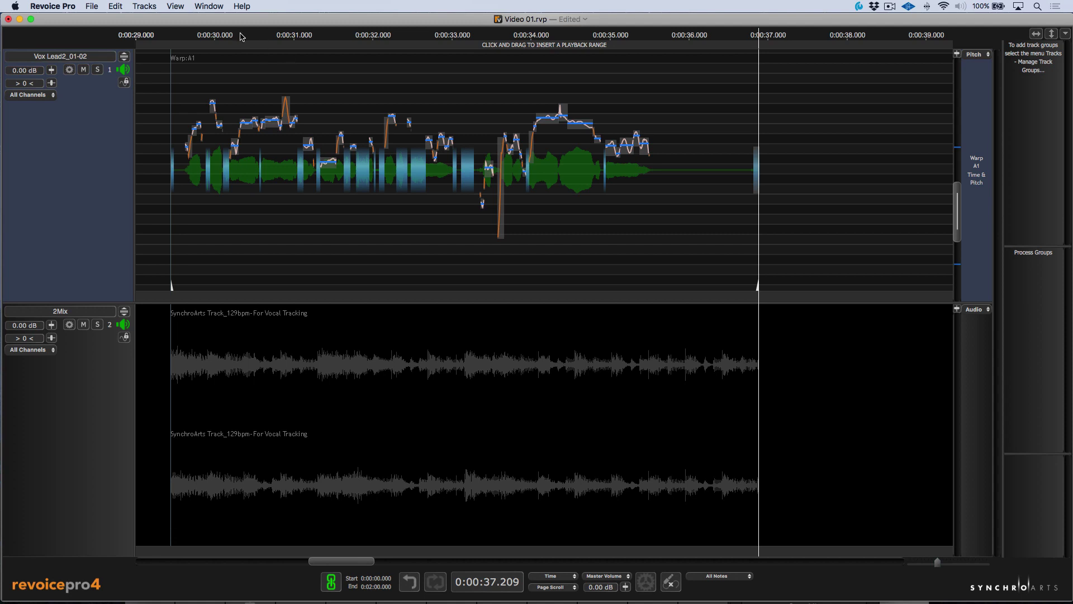
{"action": "left_click", "coordinate": [97, 69]}
{"action": "left_click", "coordinate": [124, 56]}
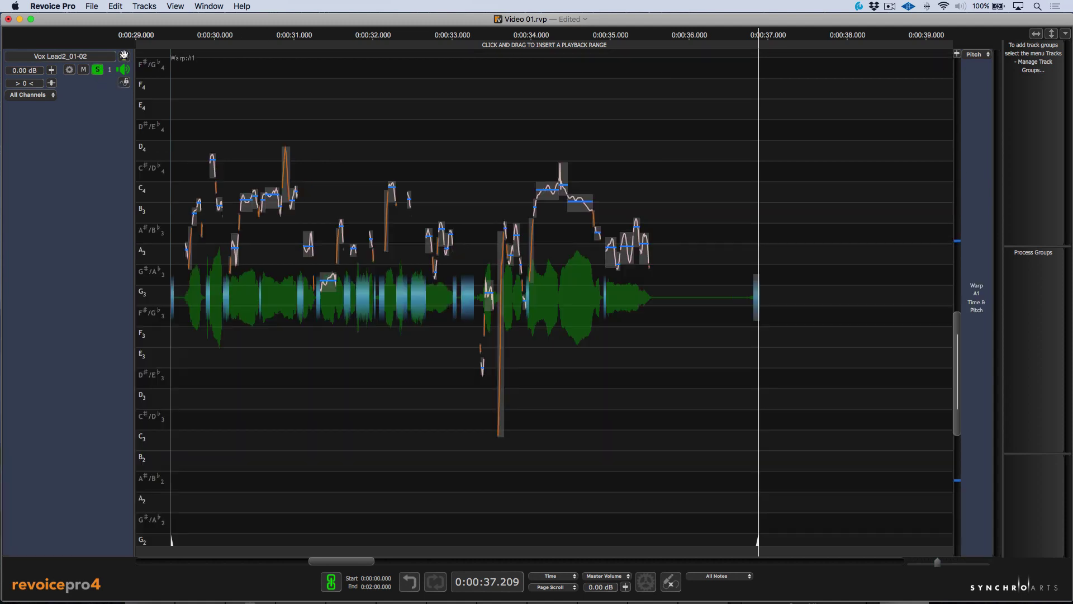
Pitch correct all notes of the lead vocal to 100%
{"action": "right_click", "coordinate": [343, 180]}
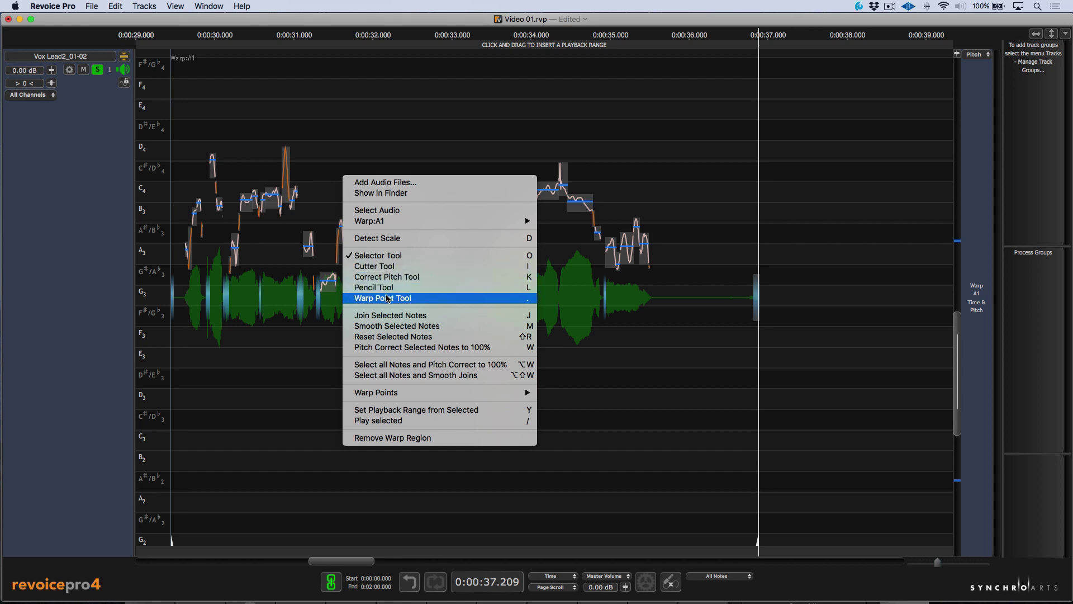
{"action": "left_click", "coordinate": [369, 325]}
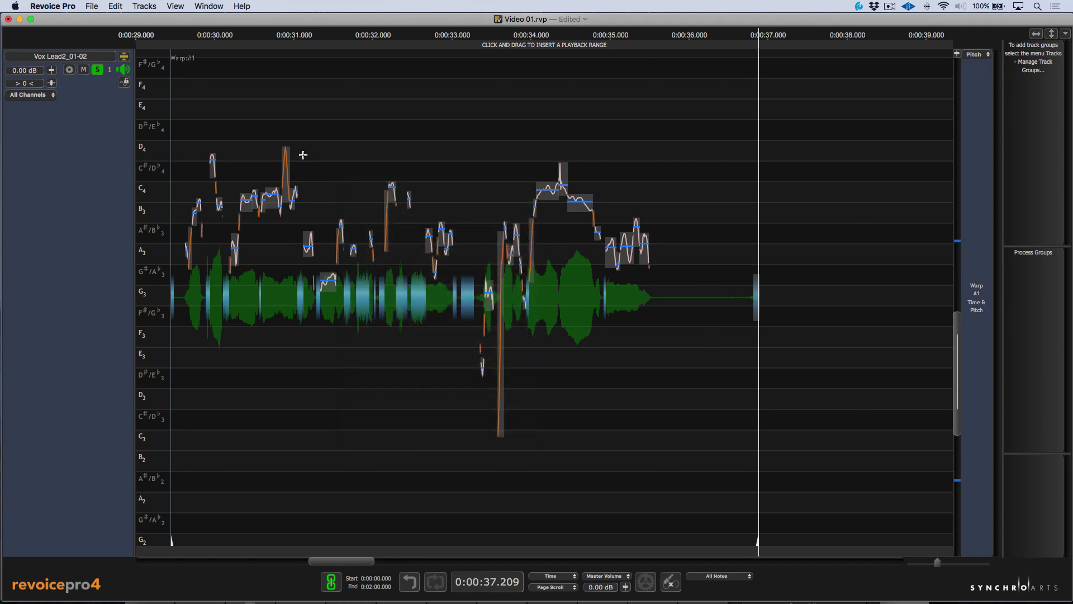
{"action": "left_click", "coordinate": [180, 152]}
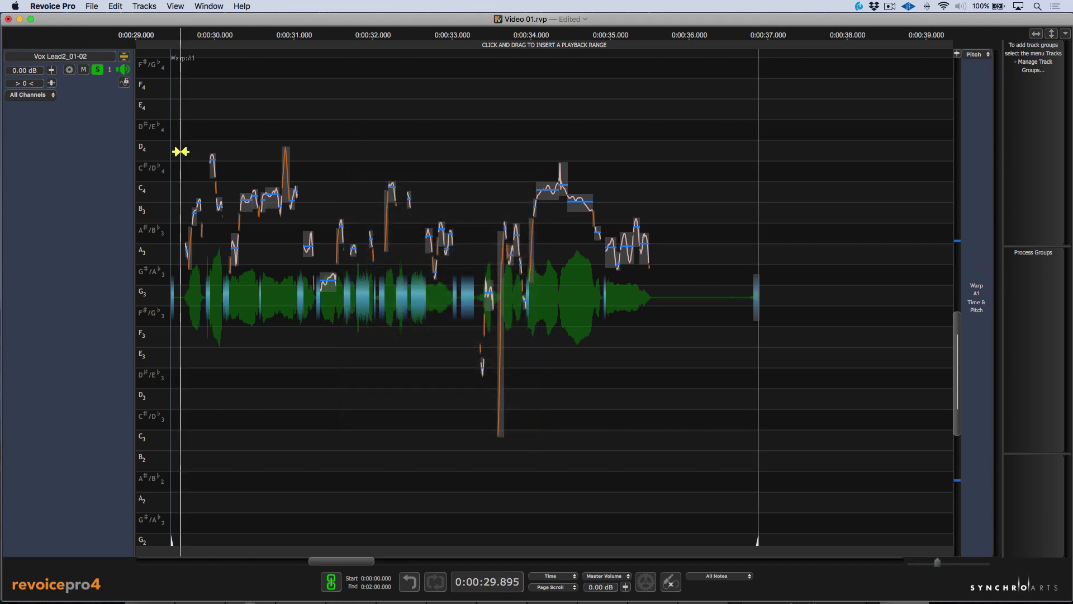
{"action": "key", "text": "t"}
{"action": "key", "text": "t"}
{"action": "key", "text": "t"}
{"action": "key", "text": "t"}
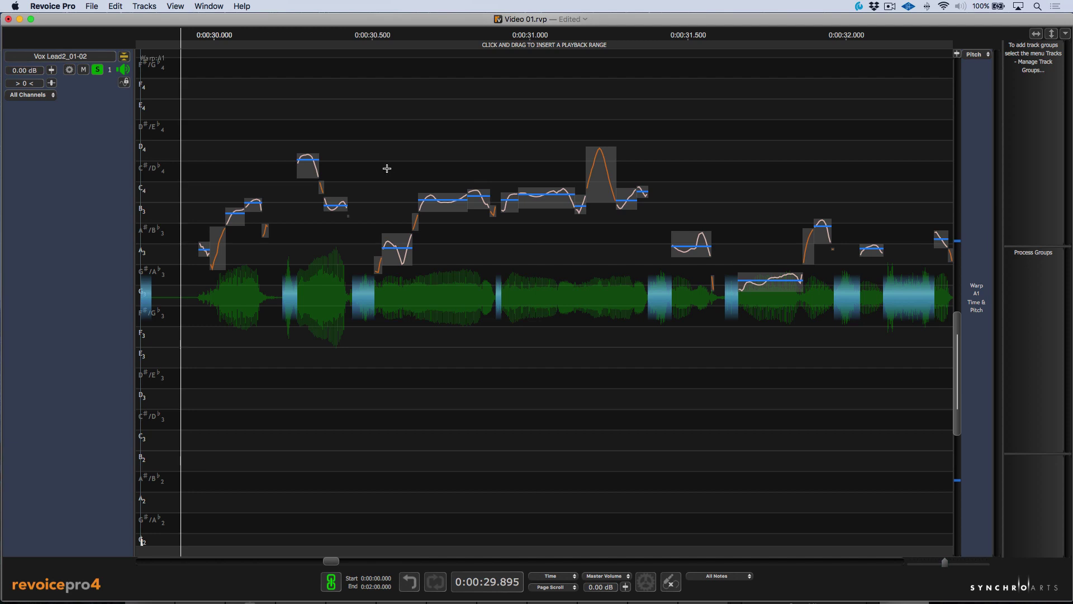
{"action": "key", "text": "c"}
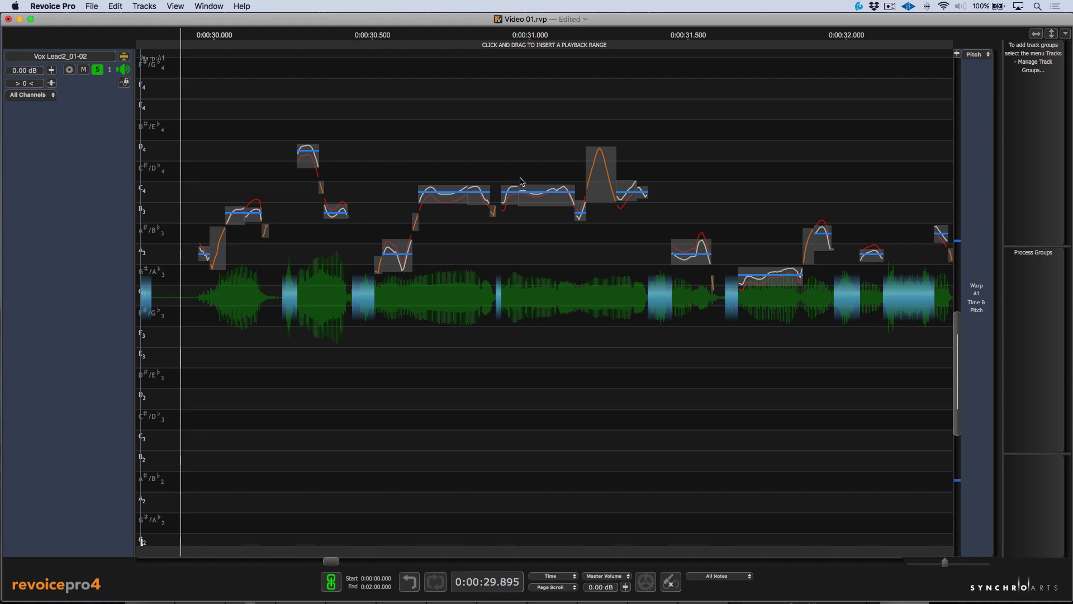
Select the C4 notes around 0:00:31.000 for inspection and undo the pitch correction of all notes
{"action": "left_click", "coordinate": [510, 33]}
{"action": "key", "text": "t"}
{"action": "key", "text": "t"}
{"action": "key", "text": "t"}
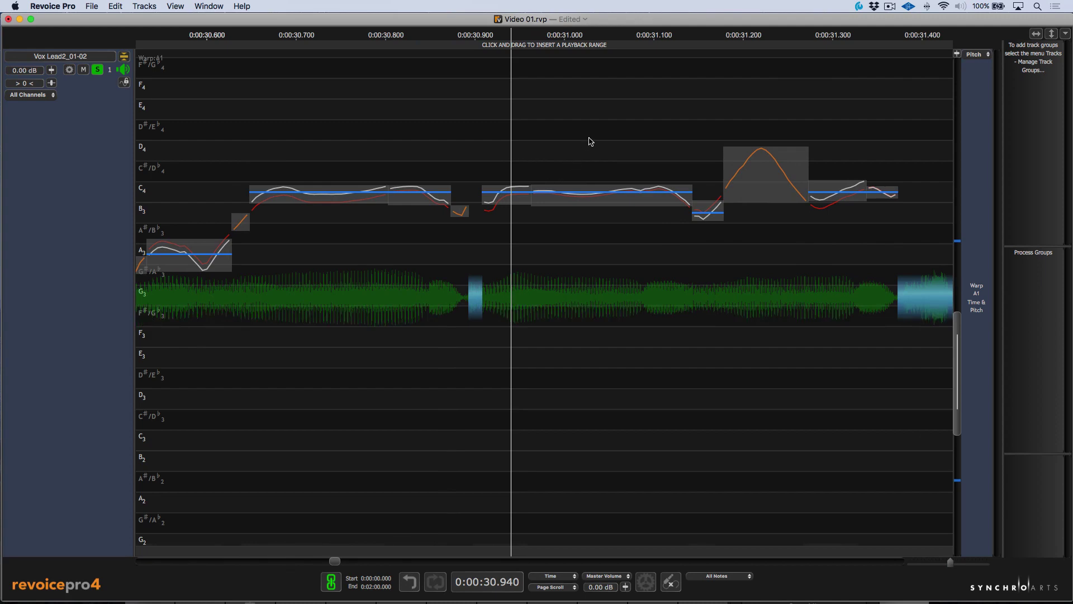
{"action": "left_click_drag", "start_coordinate": [591, 141], "coordinate": [503, 231]}
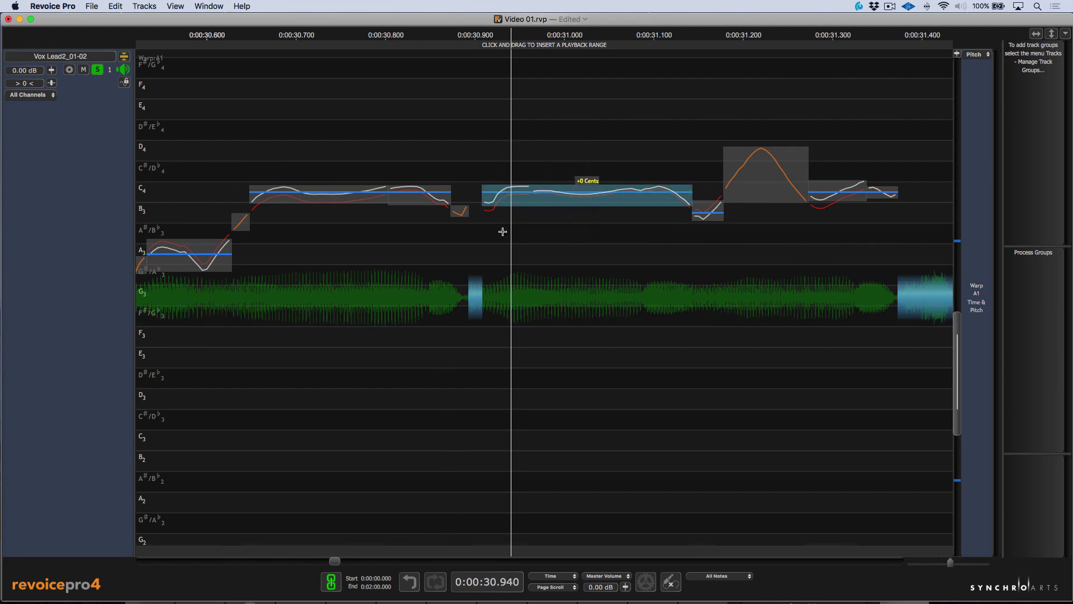
{"action": "key", "text": "j"}
{"action": "key", "text": "super+z"}
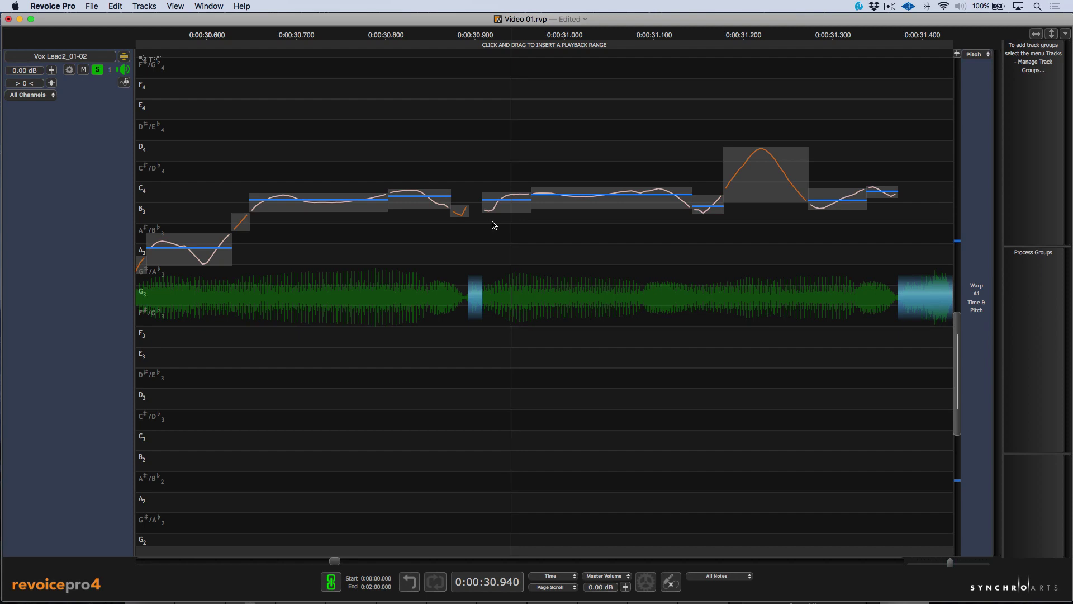
Try lowering the long note around 0:00:31.000 to B3 (0 cents), and undo the change
{"action": "key", "text": "r"}
{"action": "key", "text": "r"}
{"action": "key", "text": "r"}
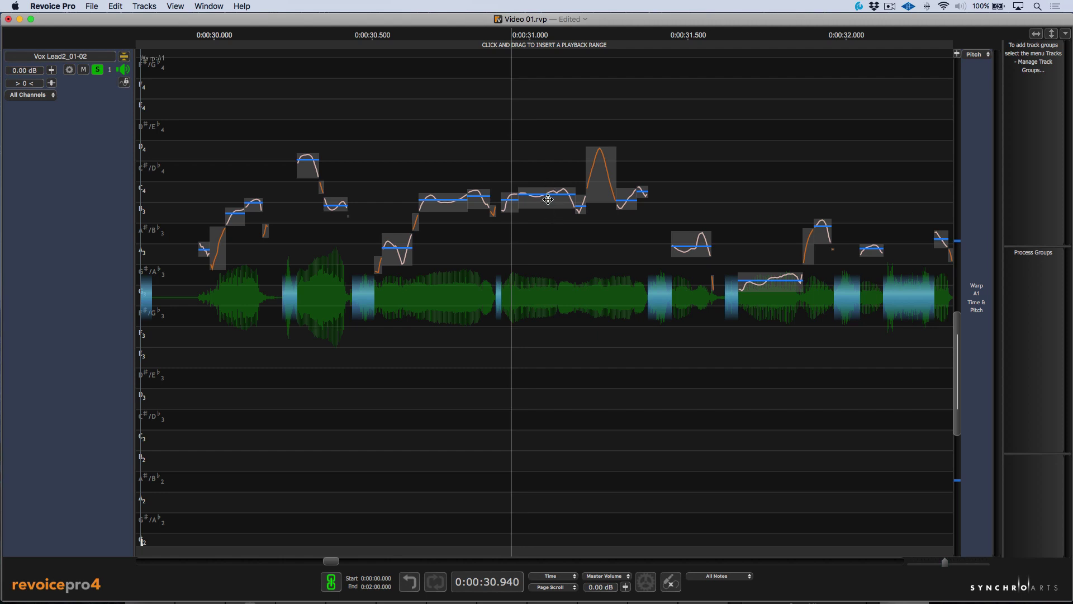
{"action": "mouse_move", "coordinate": [548, 200]}
{"action": "left_mouse_down"}
{"action": "mouse_move", "coordinate": [548, 181]}
{"action": "mouse_move", "coordinate": [547, 208]}
{"action": "left_mouse_up"}
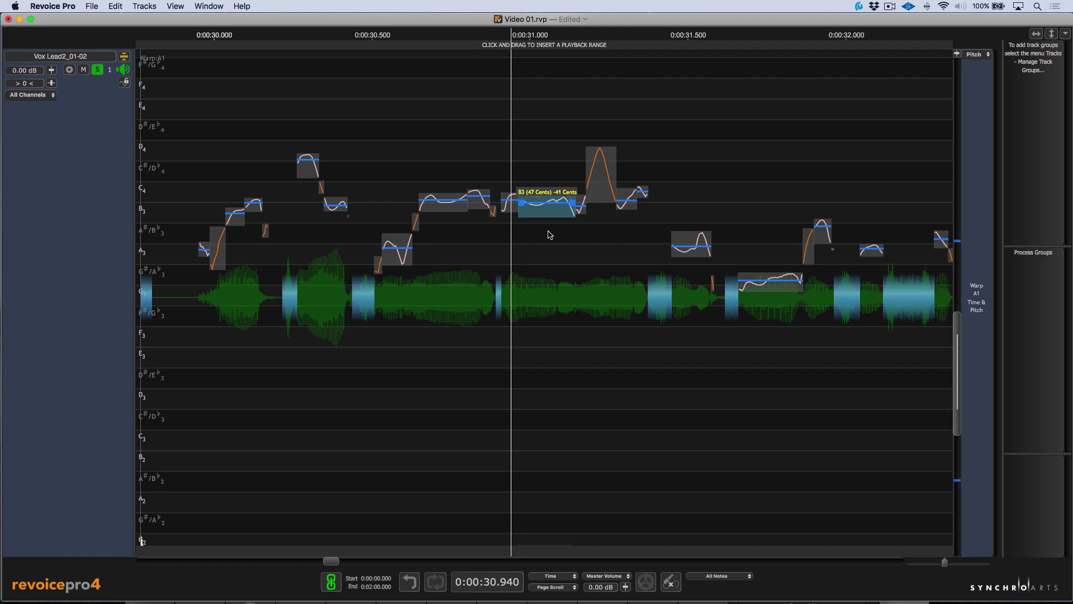
{"action": "key", "text": "Down"}
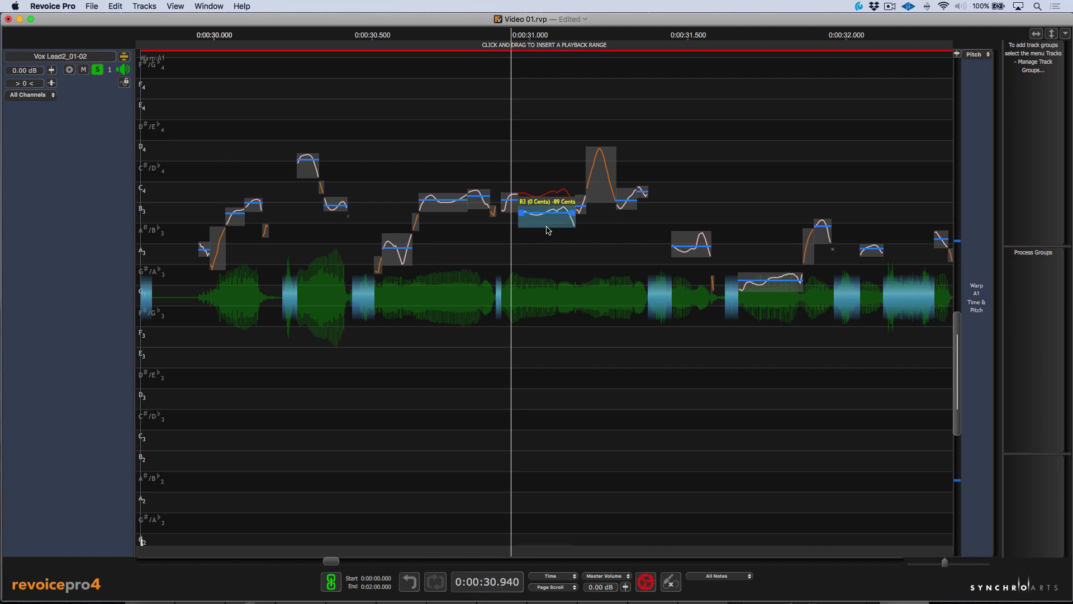
{"action": "left_click", "coordinate": [545, 235]}
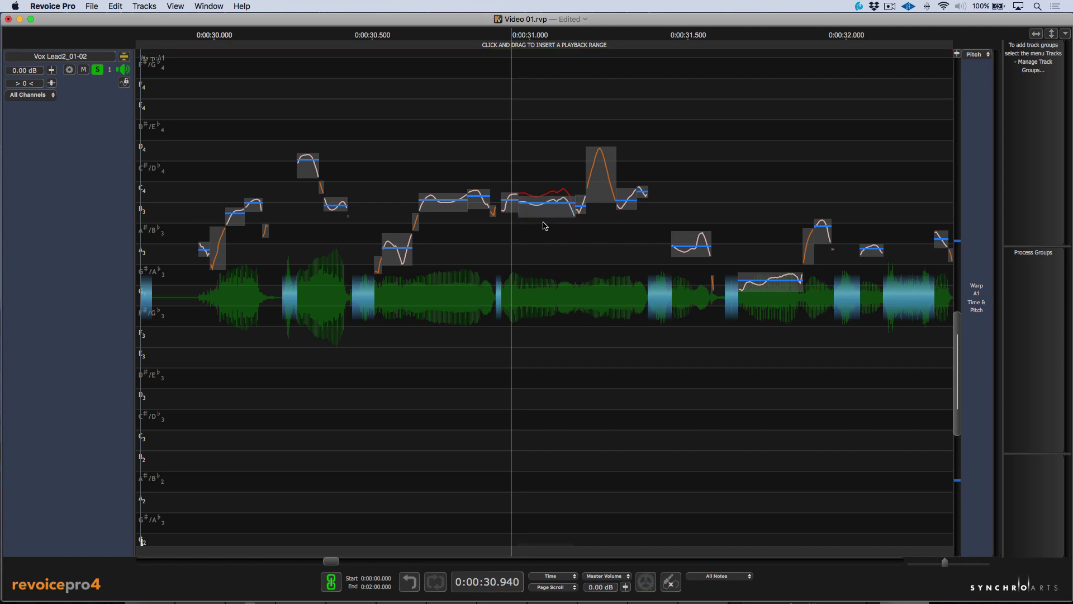
{"action": "key", "text": "super+z"}
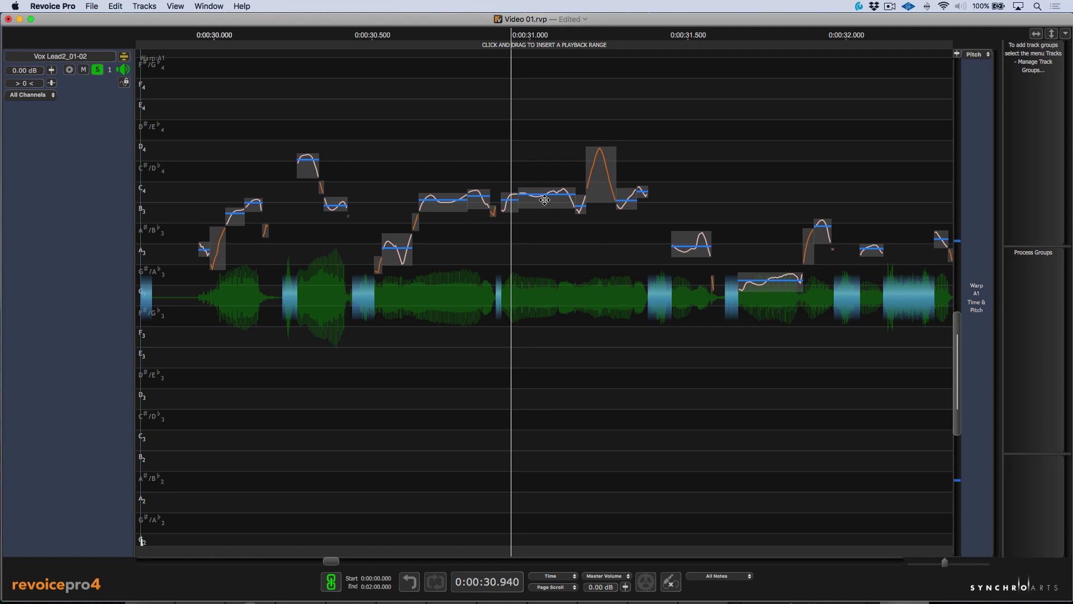
Raise the long note around 0:00:31.000 by 12 cents to C4 (0 cents)
{"action": "left_click", "coordinate": [545, 200]}
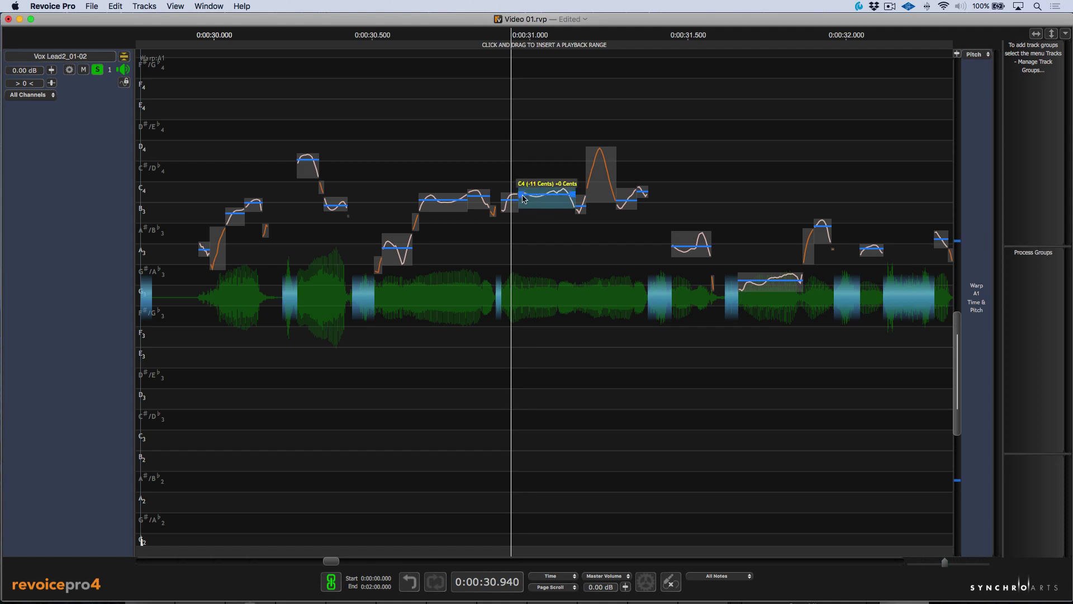
{"action": "left_click_drag", "start_coordinate": [523, 195], "coordinate": [559, 196]}
{"action": "left_click_drag", "start_coordinate": [541, 220], "coordinate": [542, 218]}
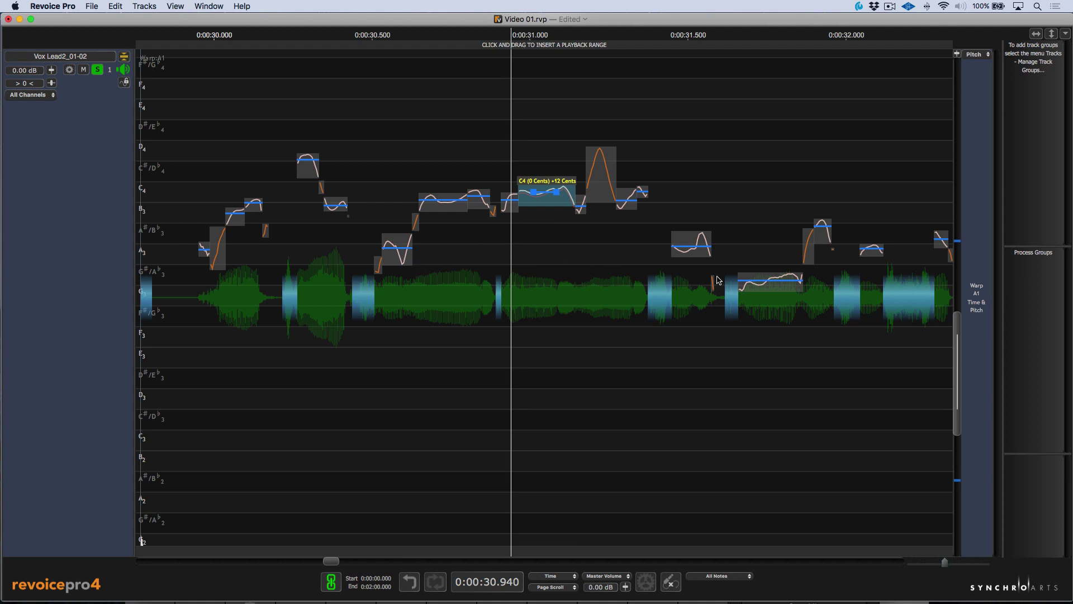
Split the long note between 0:00:31.500 and 0:00:32.000 near its middle with the Cutter Tool
{"action": "right_click", "coordinate": [756, 250]}
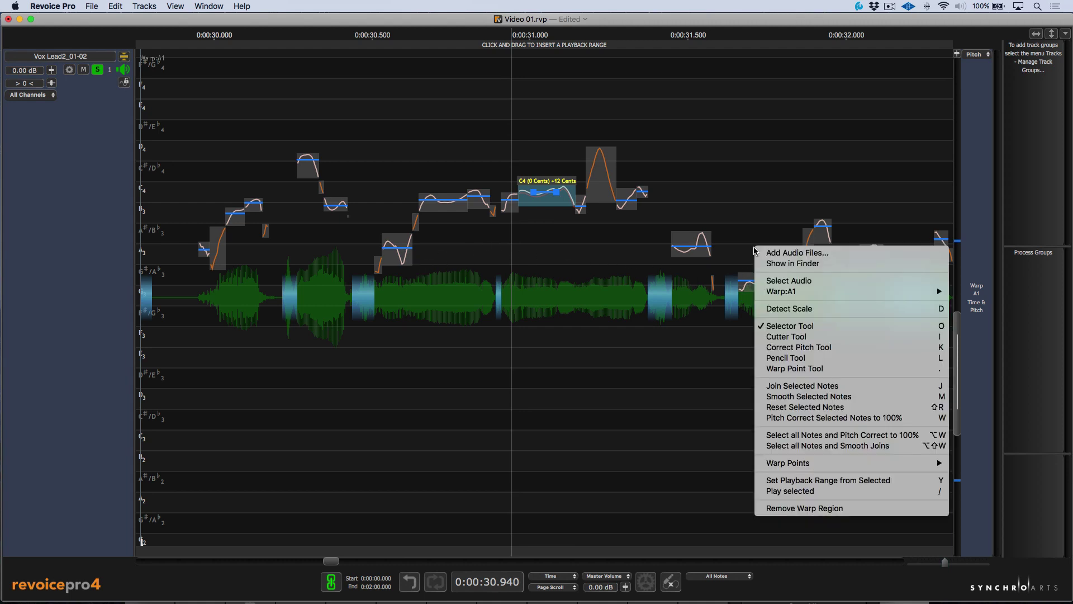
{"action": "left_click", "coordinate": [778, 337]}
{"action": "left_click", "coordinate": [770, 279]}
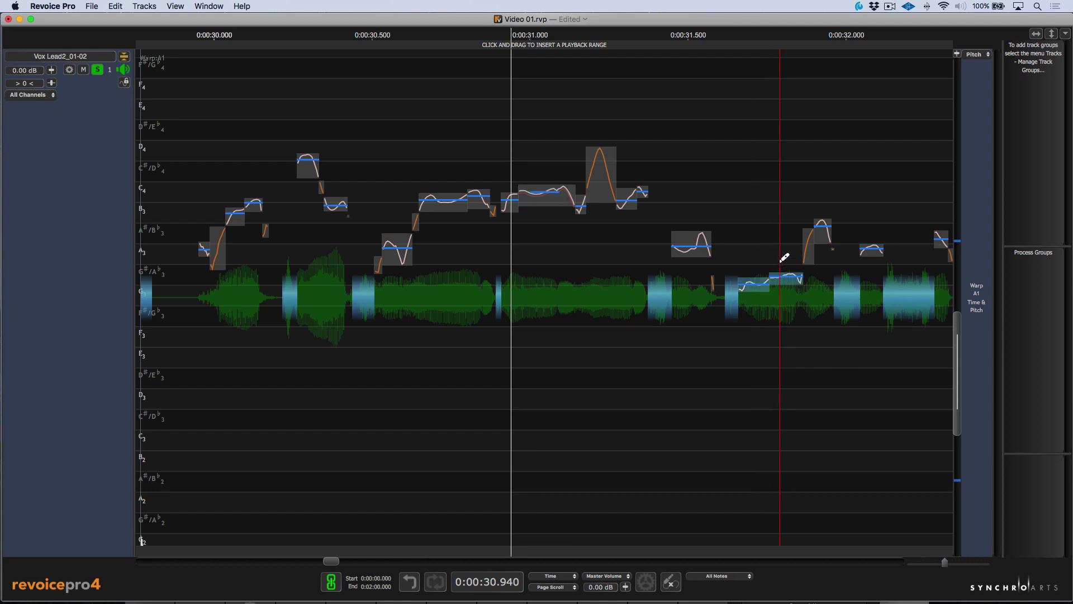
Correct both halves of the split note to G#/Ab3 (0 cents) with the Selector Tool and adjust them together
{"action": "right_click", "coordinate": [784, 257]}
{"action": "left_click", "coordinate": [805, 329]}
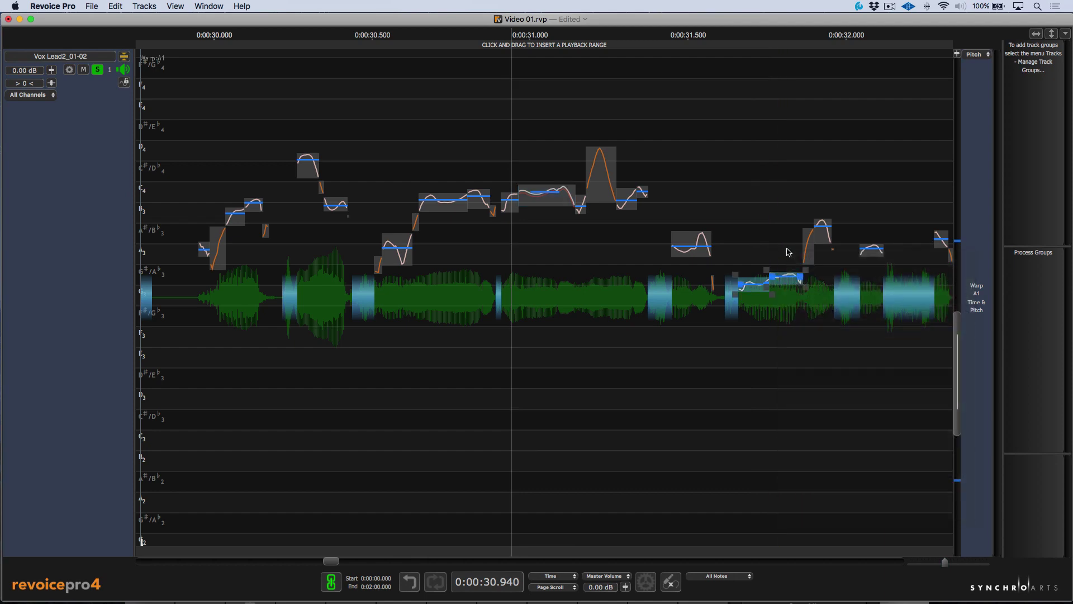
{"action": "left_click", "coordinate": [781, 281]}
{"action": "double_click", "coordinate": [778, 284]}
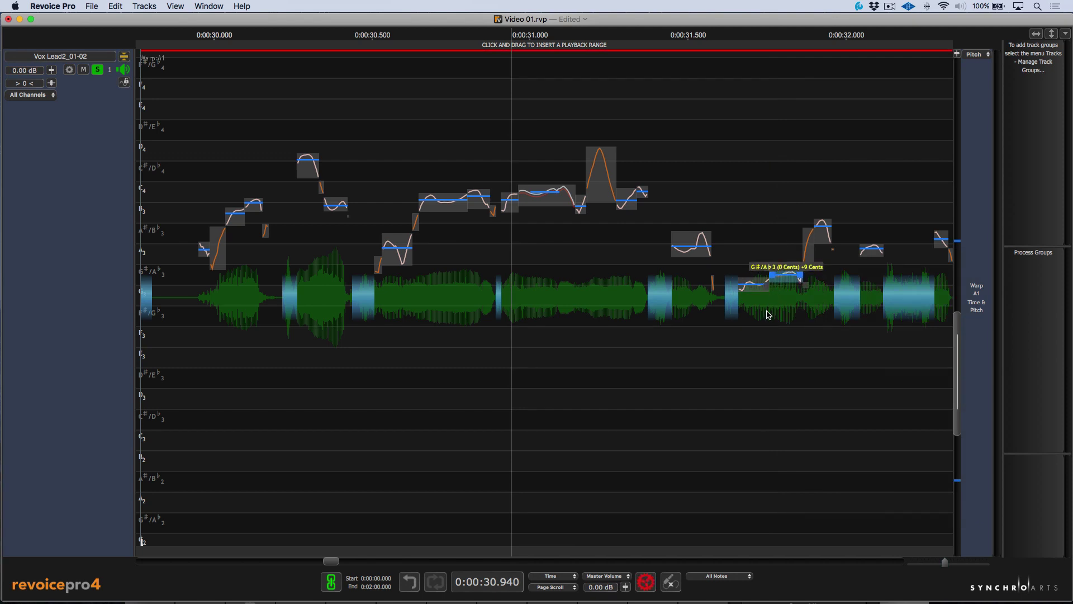
{"action": "double_click", "coordinate": [755, 285]}
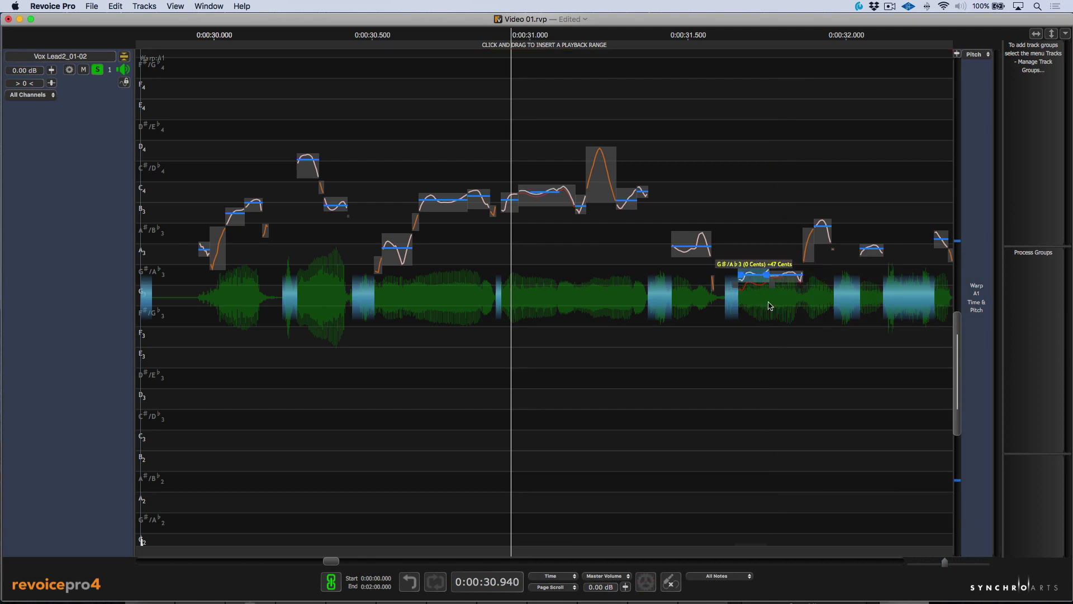
{"action": "left_click_drag", "start_coordinate": [775, 292], "coordinate": [756, 298]}
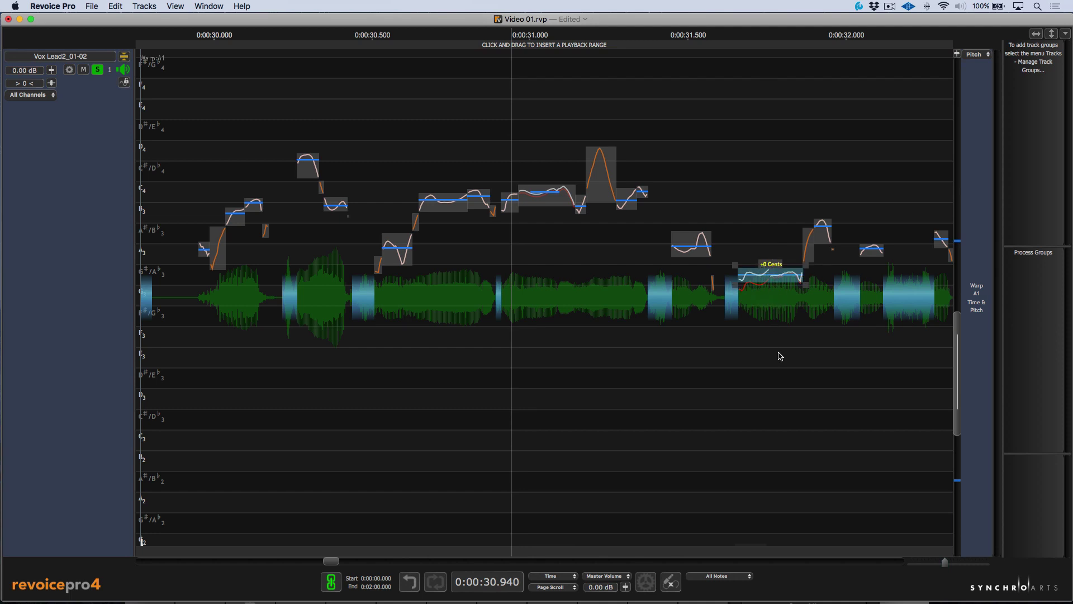
{"action": "key", "text": "j"}
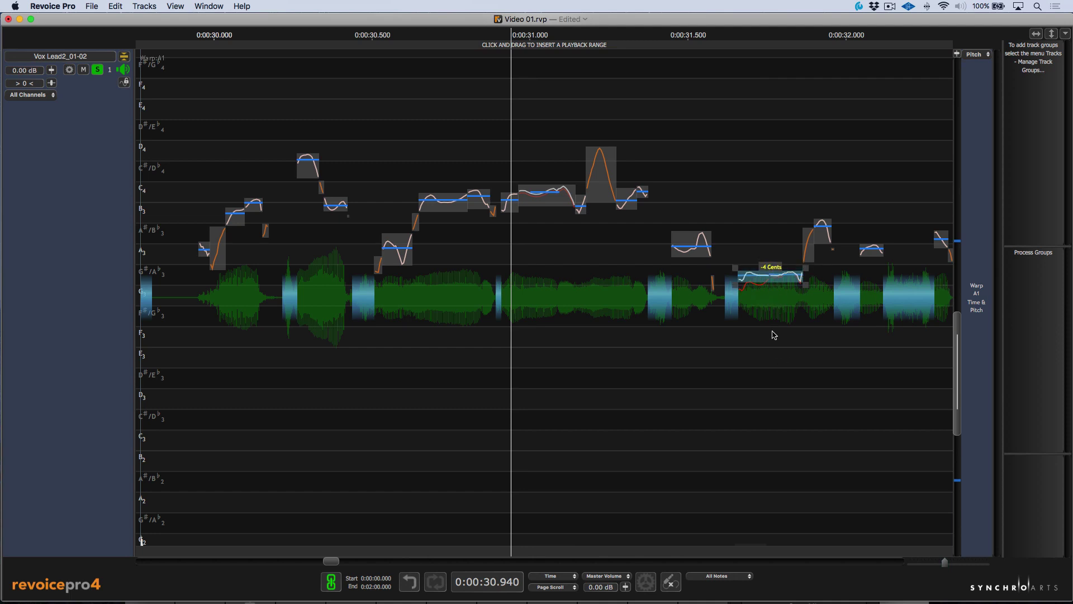
Increase the correction of the notes from about 30.65 to 31.3 s with the Correct Pitch Tool
{"action": "right_click", "coordinate": [641, 250]}
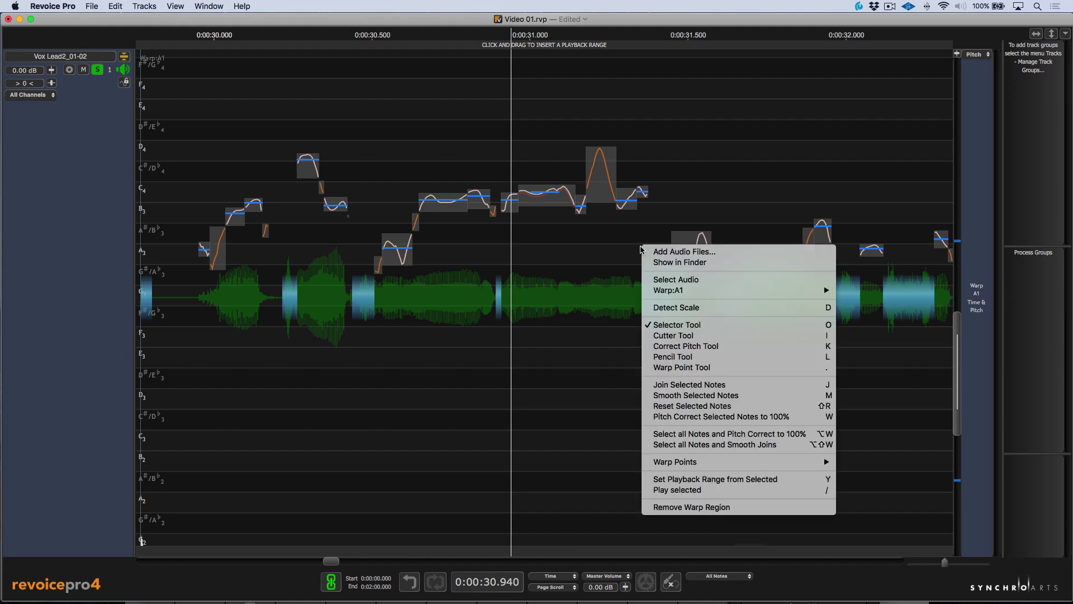
{"action": "left_click", "coordinate": [686, 347]}
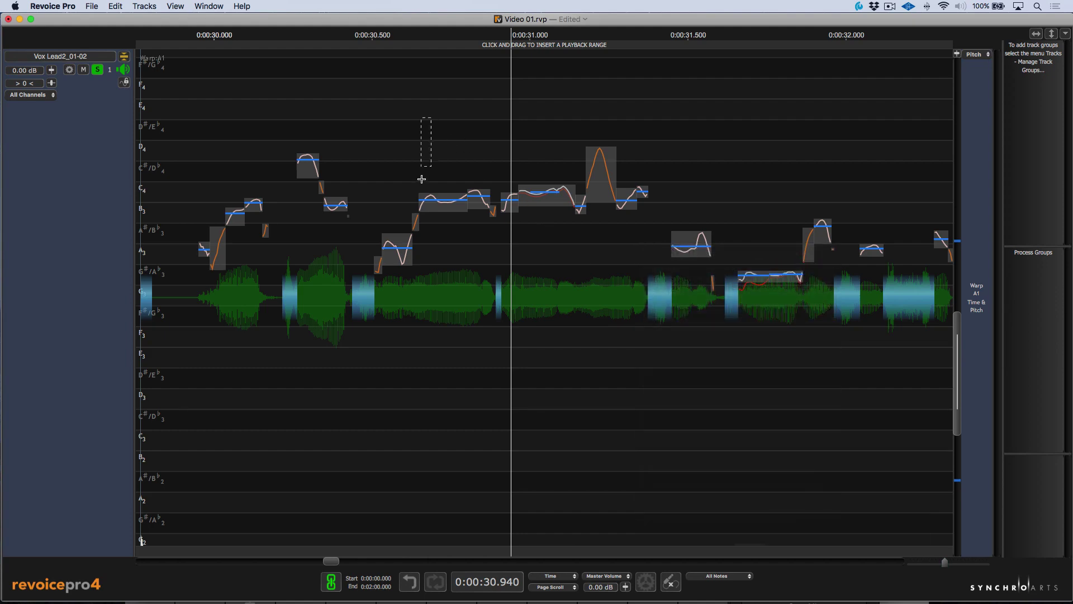
{"action": "left_click_drag", "start_coordinate": [421, 179], "coordinate": [635, 244]}
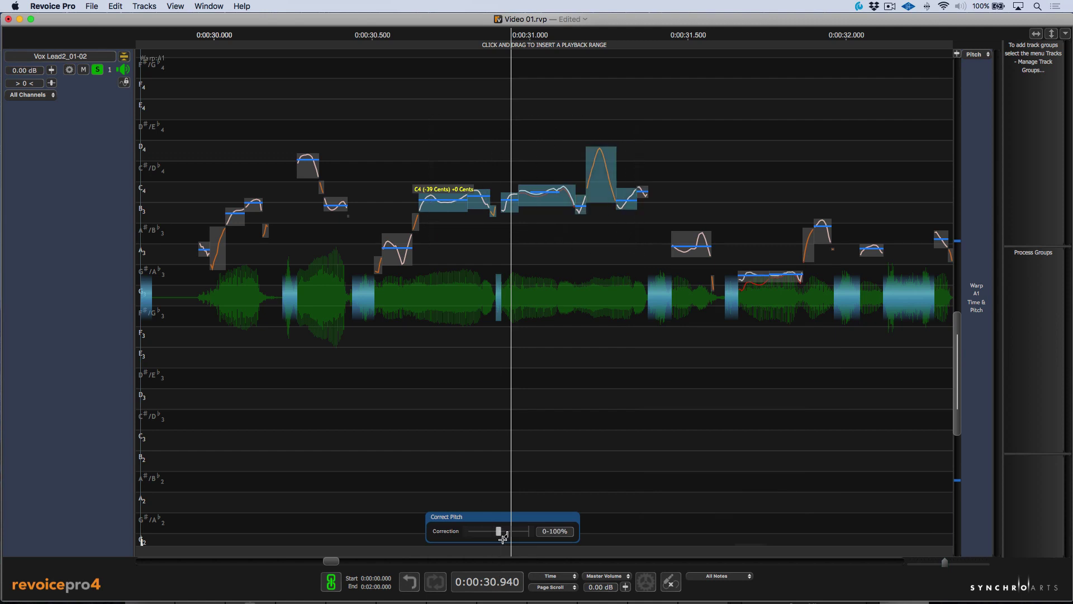
{"action": "mouse_move", "coordinate": [502, 538]}
{"action": "left_mouse_down"}
{"action": "mouse_move", "coordinate": [482, 532]}
{"action": "mouse_move", "coordinate": [525, 531]}
{"action": "mouse_move", "coordinate": [467, 532]}
{"action": "mouse_move", "coordinate": [532, 531]}
{"action": "mouse_move", "coordinate": [469, 532]}
{"action": "mouse_move", "coordinate": [522, 530]}
{"action": "left_mouse_up"}
Select the notes from about 30.65 to 31.15 s and lower them together by 1 cent
{"action": "left_click_drag", "start_coordinate": [421, 138], "coordinate": [576, 258]}
{"action": "key", "text": "Down"}
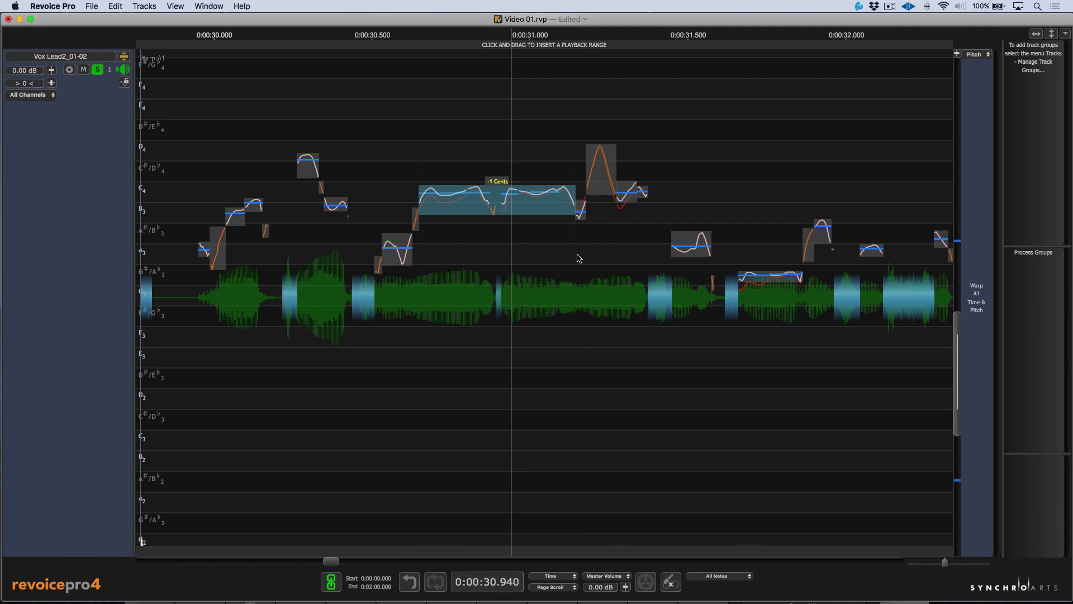
{"action": "left_click", "coordinate": [534, 139]}
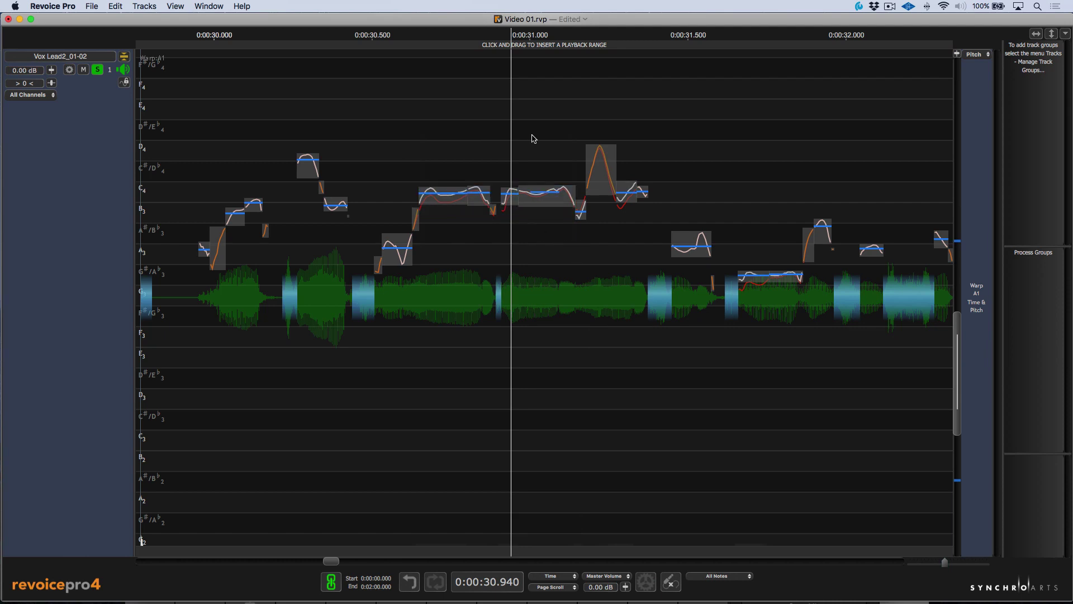
Try joining the wavering notes from about 33.0 to 33.3 s and tilting the joined note's pitch from its start
{"action": "scroll", "coordinate": [491, 212], "scroll_direction": "right", "scroll_amount": 10}
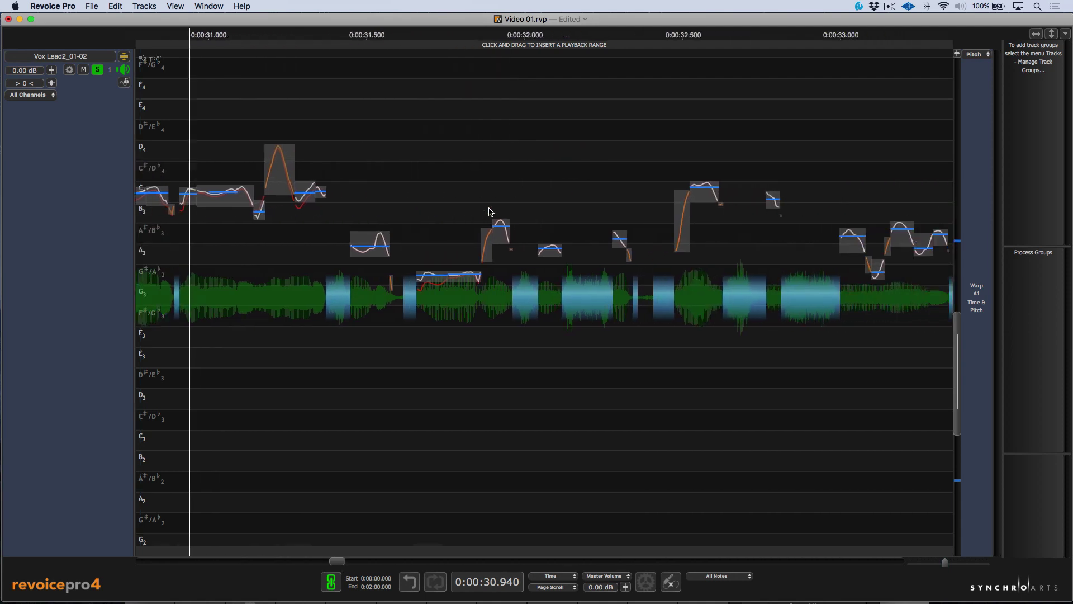
{"action": "scroll", "coordinate": [491, 212], "scroll_direction": "right", "scroll_amount": 5}
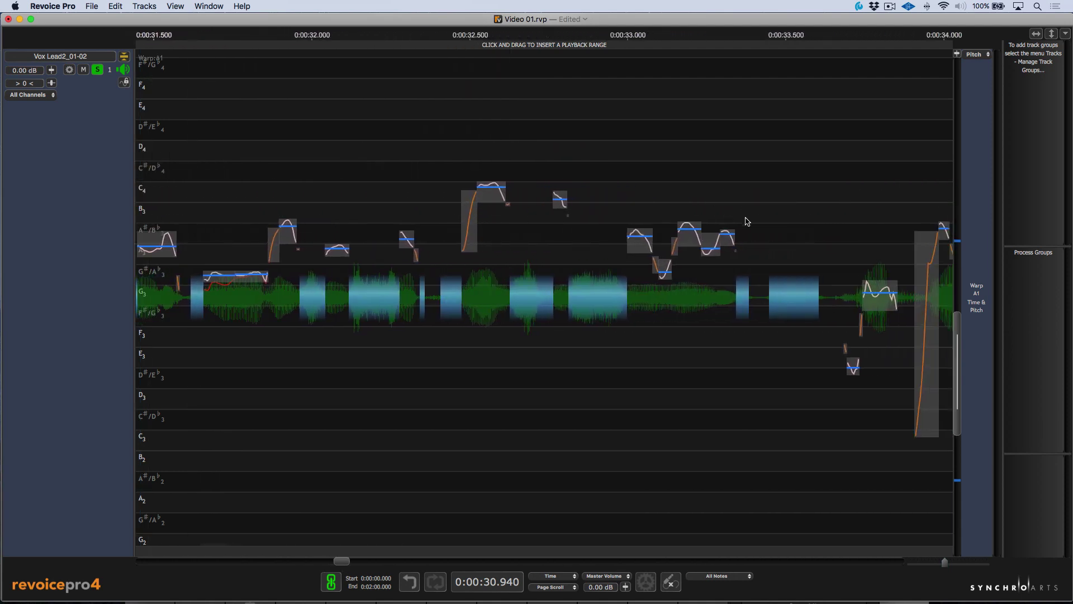
{"action": "left_click_drag", "start_coordinate": [635, 187], "coordinate": [719, 267]}
{"action": "key", "text": "j"}
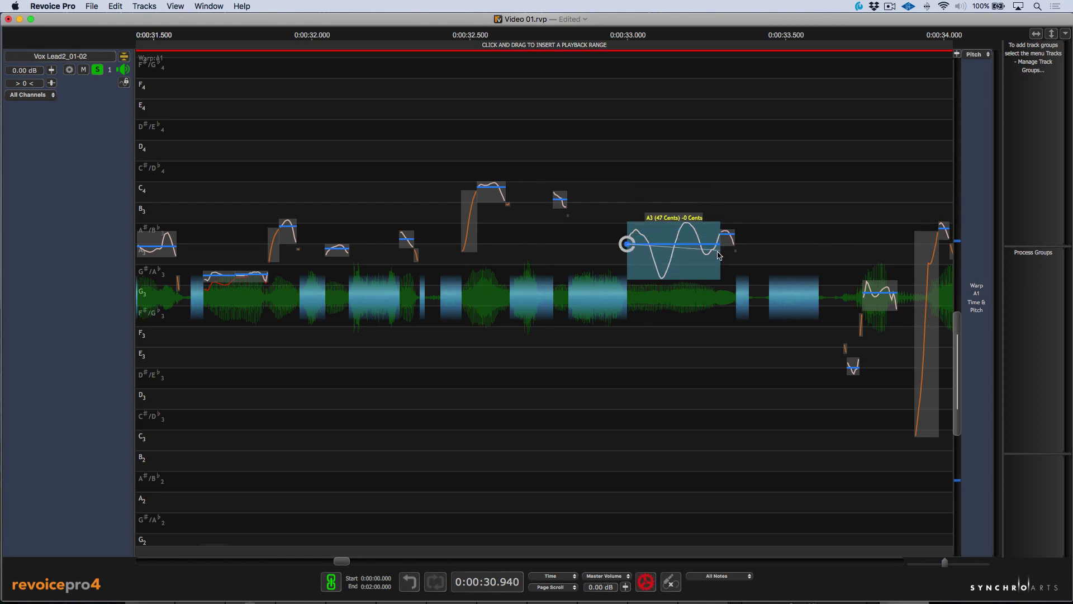
{"action": "mouse_move", "coordinate": [629, 244]}
{"action": "left_mouse_down"}
{"action": "mouse_move", "coordinate": [640, 251]}
{"action": "mouse_move", "coordinate": [627, 261]}
{"action": "mouse_move", "coordinate": [627, 237]}
{"action": "left_mouse_up"}
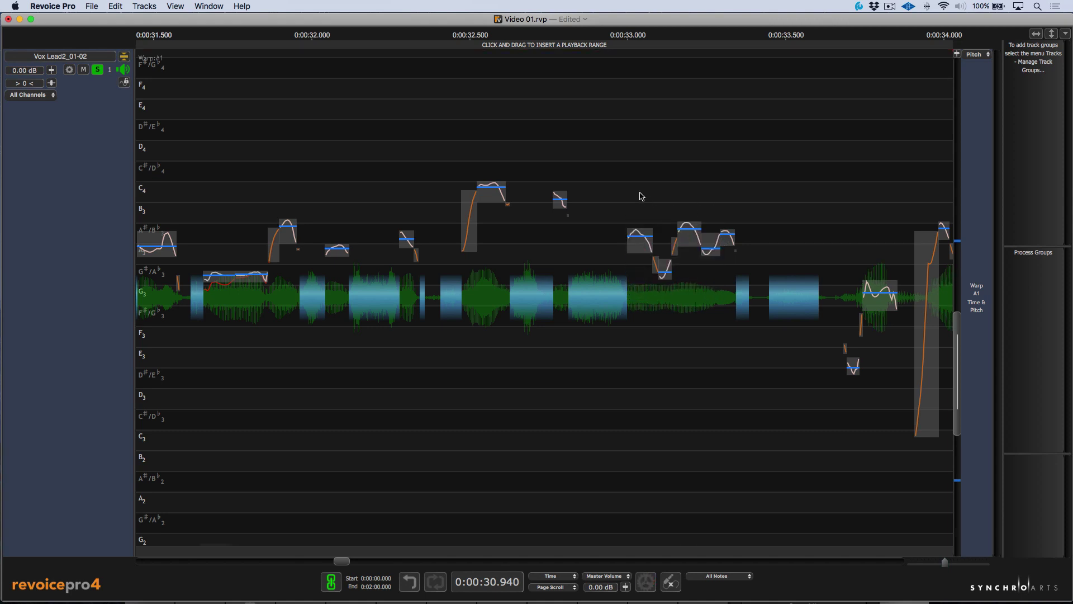
Select the wavering notes from about 33.0 to 33.35 s and tilt their pitch upward towards the phrase end
{"action": "left_click_drag", "start_coordinate": [636, 187], "coordinate": [732, 248]}
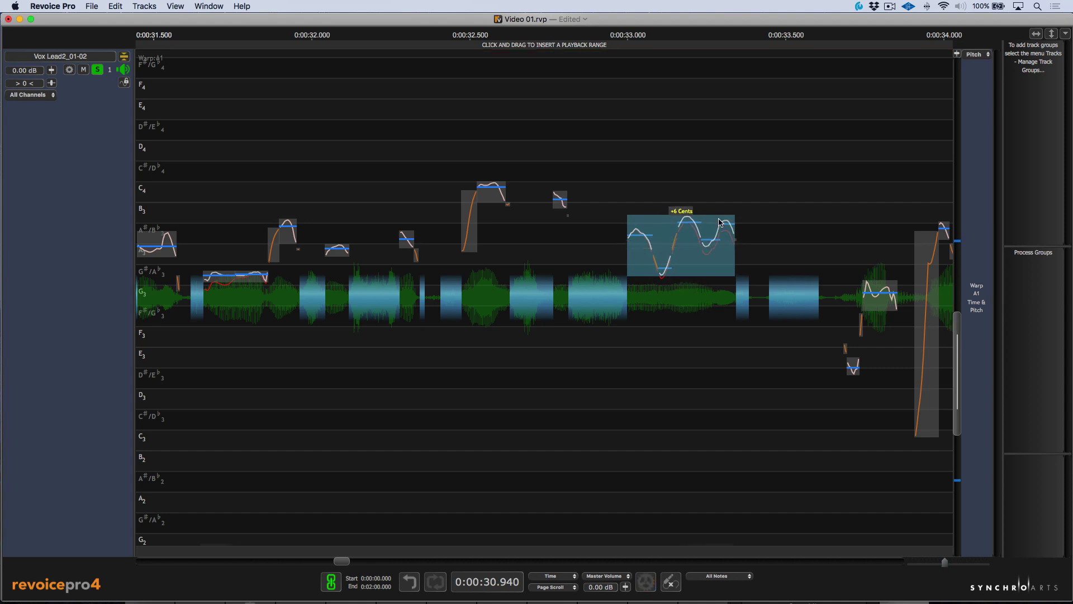
{"action": "left_click", "coordinate": [708, 163]}
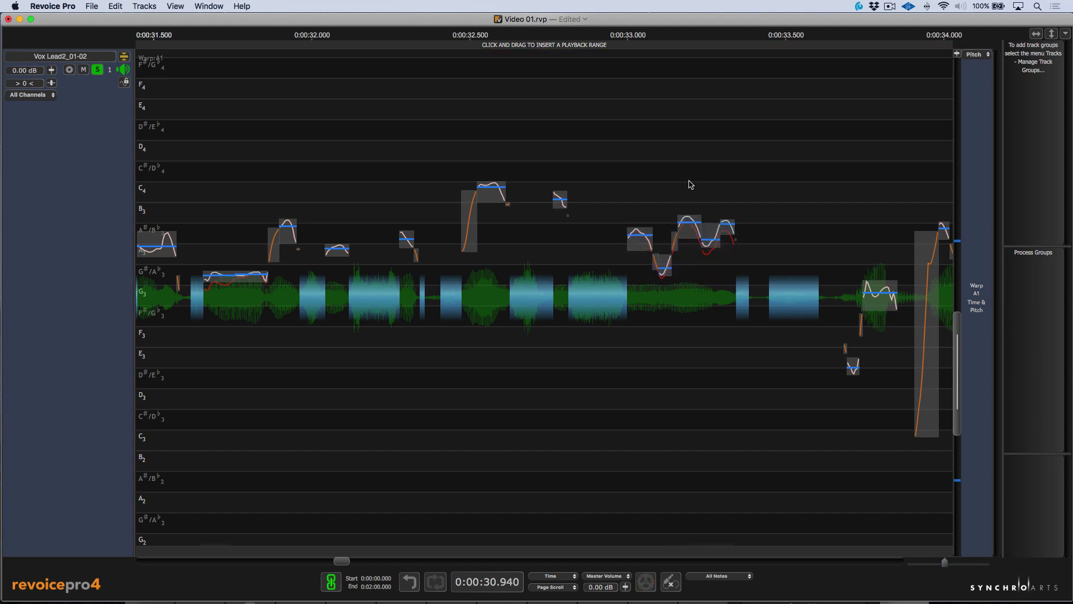
Select the wavering notes from about 33.0 to 33.35 s and undo the last pitch change
{"action": "left_click_drag", "start_coordinate": [737, 208], "coordinate": [647, 283]}
{"action": "key", "text": "super+z"}
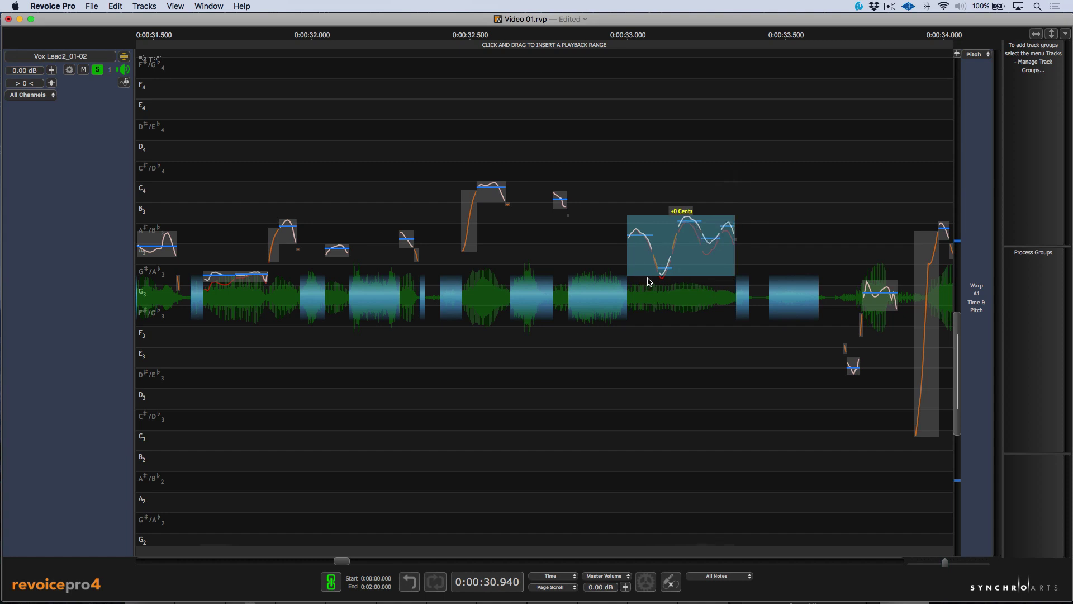
Add warp points at about 32.48, 32.8 and 33.0 s, and shift the middle one slightly earlier to about 32.78 s
{"action": "right_click", "coordinate": [554, 251]}
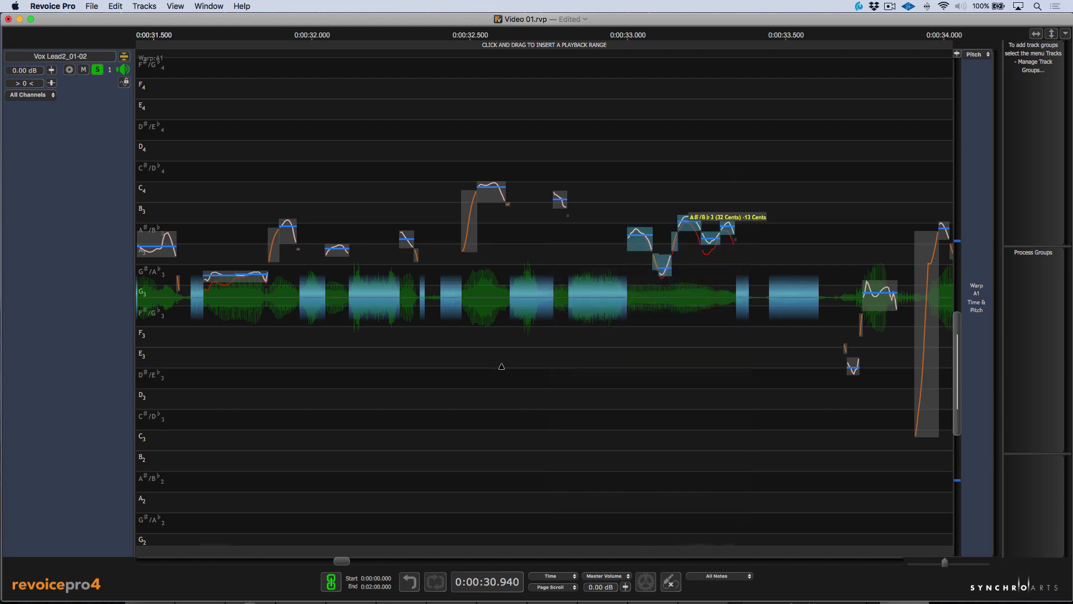
{"action": "left_click", "coordinate": [461, 335]}
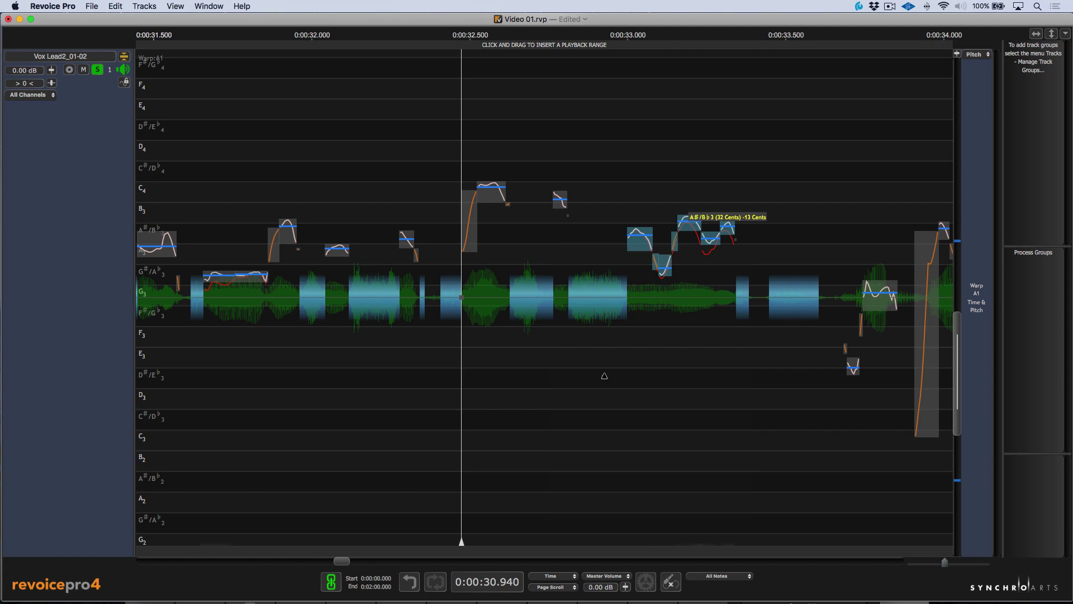
{"action": "left_click", "coordinate": [629, 356]}
{"action": "left_click", "coordinate": [565, 355]}
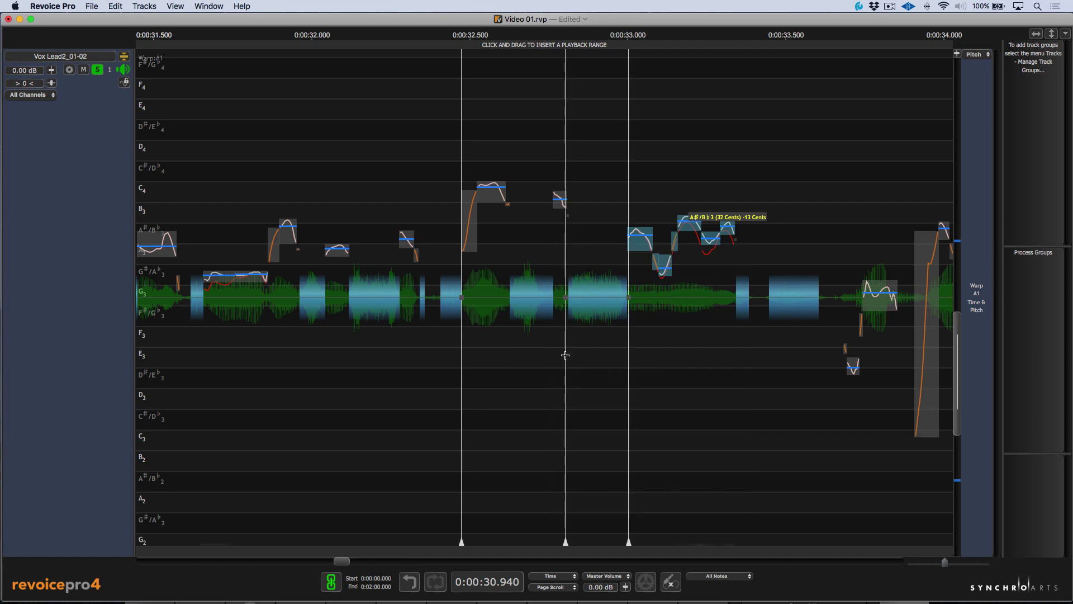
{"action": "left_click_drag", "start_coordinate": [565, 385], "coordinate": [557, 385]}
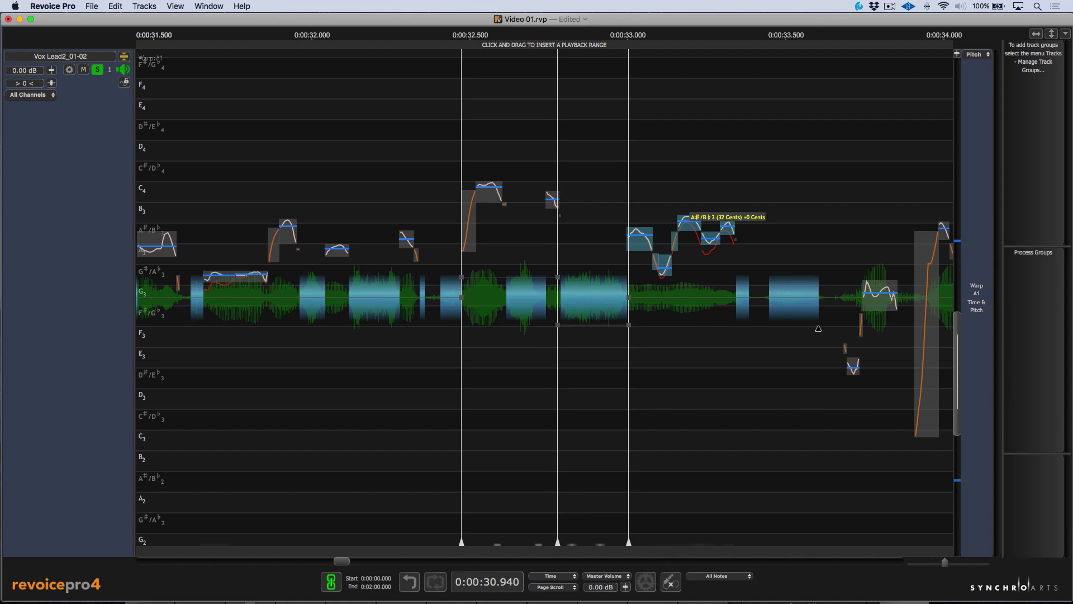
Add warp points at about 33.67 and 33.28 s, and shift the point at 33.28 s later to about 33.32 s
{"action": "left_click", "coordinate": [840, 327]}
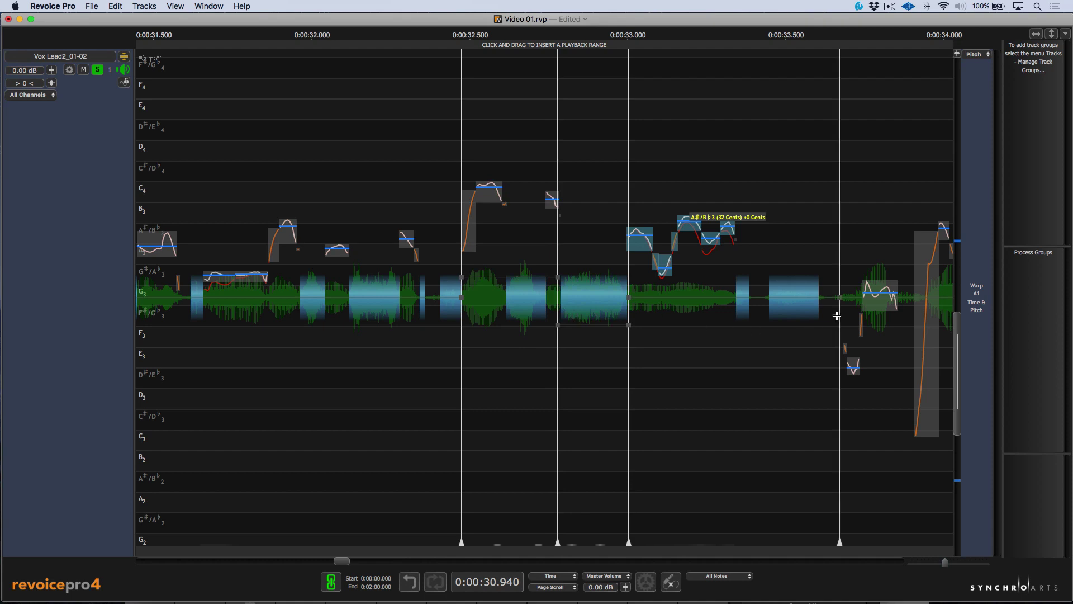
{"action": "left_click", "coordinate": [715, 333]}
{"action": "left_click_drag", "start_coordinate": [716, 333], "coordinate": [729, 336]}
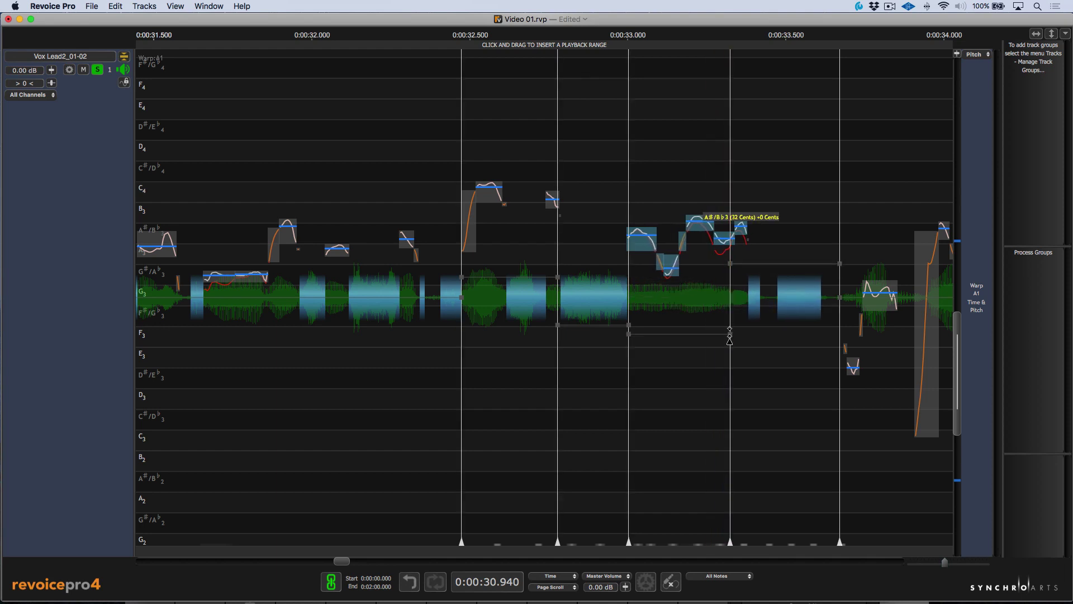